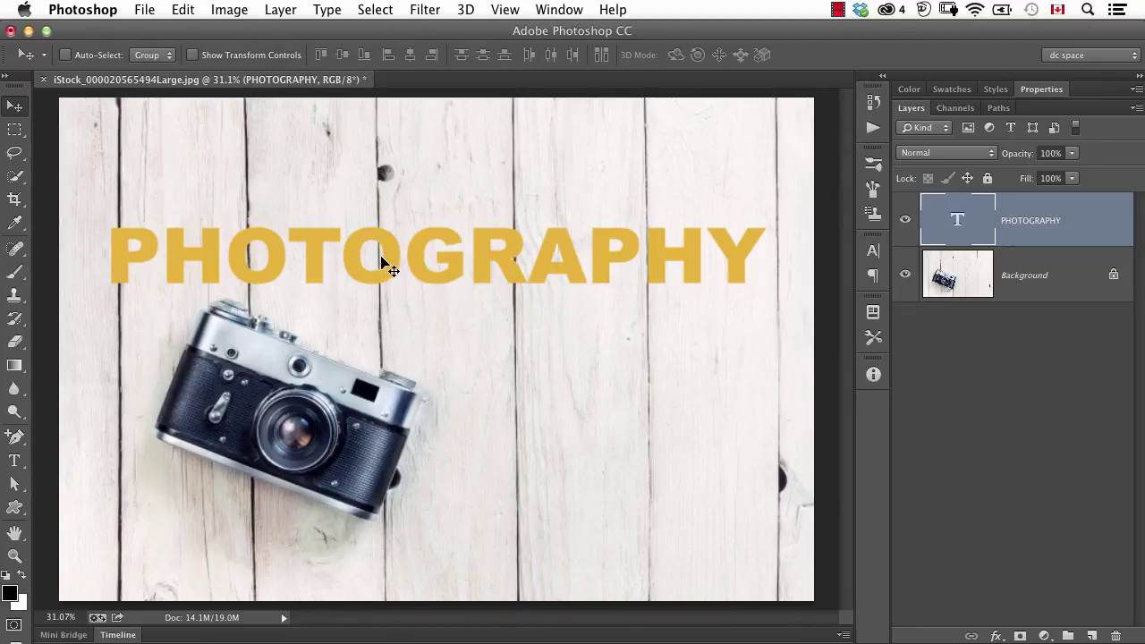
Drag the gold PHOTOGRAPHY text down and slightly left onto the camera's top edge.
{"action": "left_click_drag", "start_coordinate": [382, 258], "coordinate": [370, 312]}
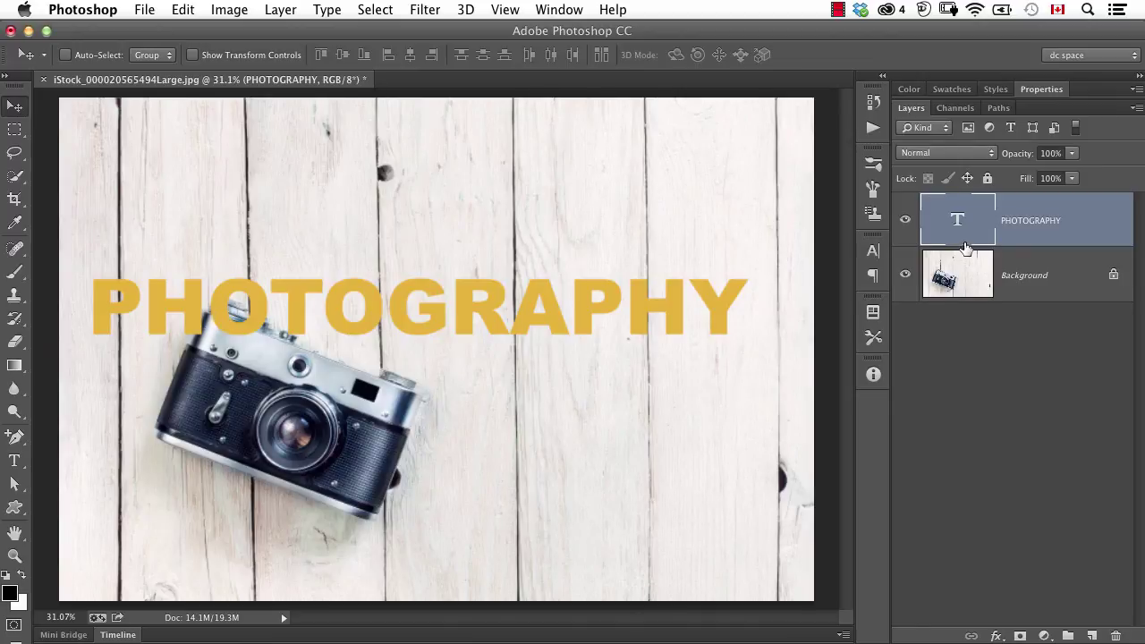
Rasterize the PHOTOGRAPHY type layer from its Layers panel context menu.
{"action": "right_click", "coordinate": [1027, 240]}
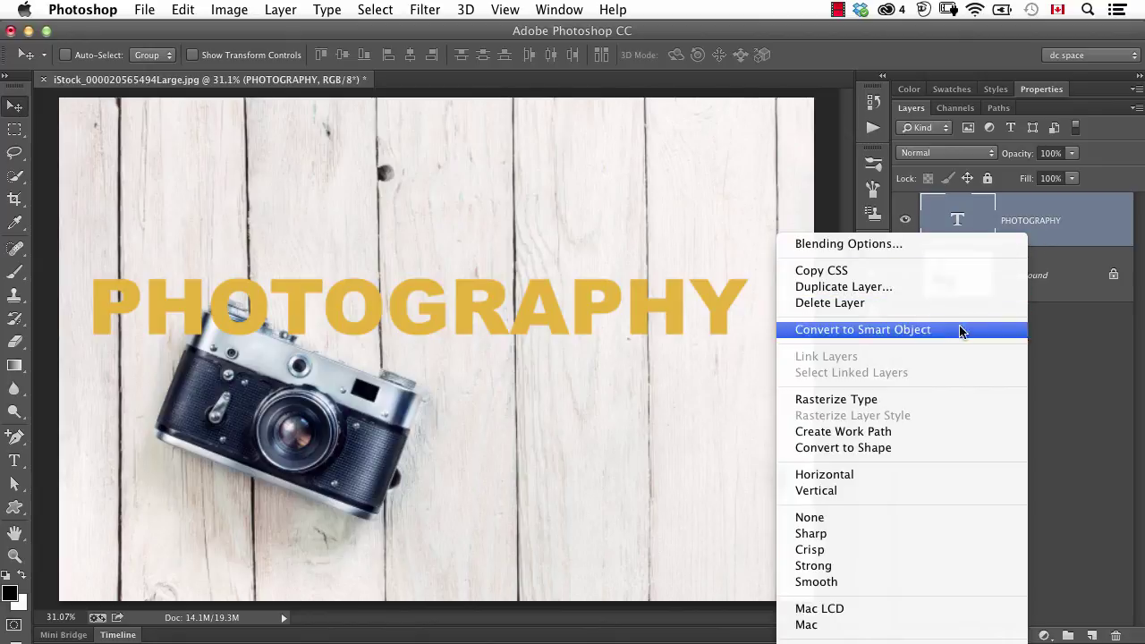
{"action": "left_click", "coordinate": [916, 399]}
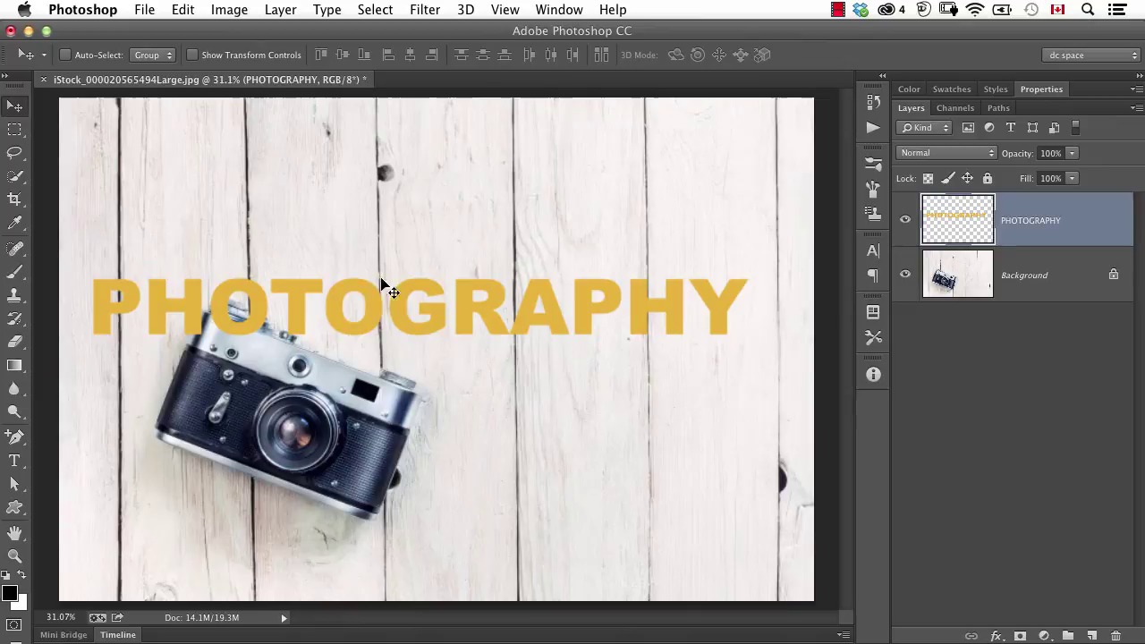
Try the Eraser, then switch to Move and nudge the PHOTOGRAPHY layer up slightly.
{"action": "key", "text": "e"}
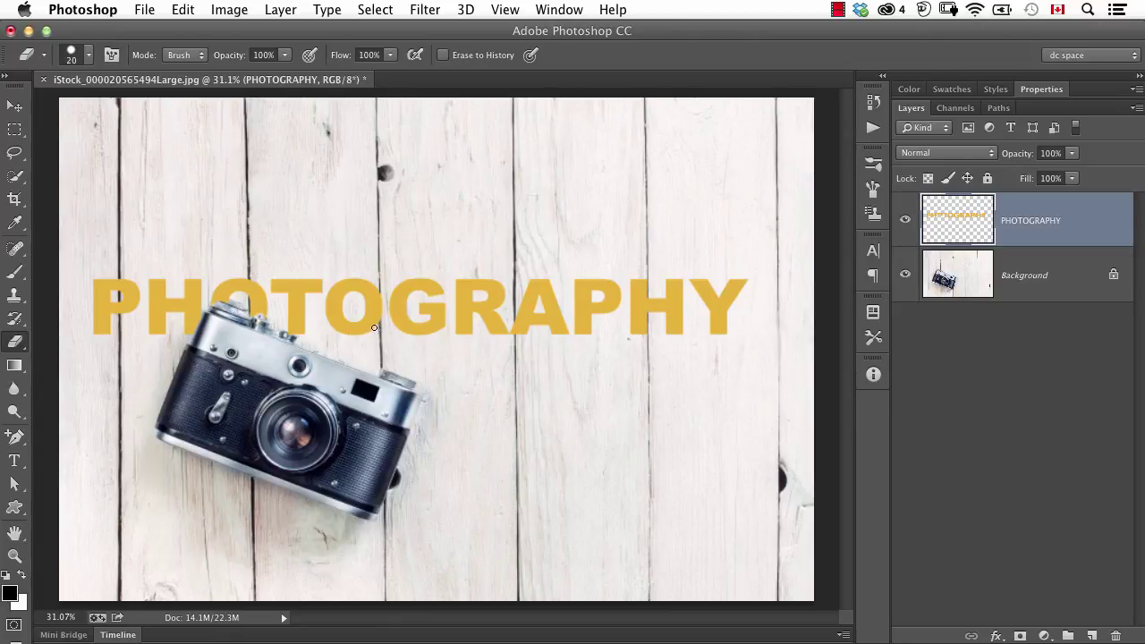
{"action": "key", "text": "v"}
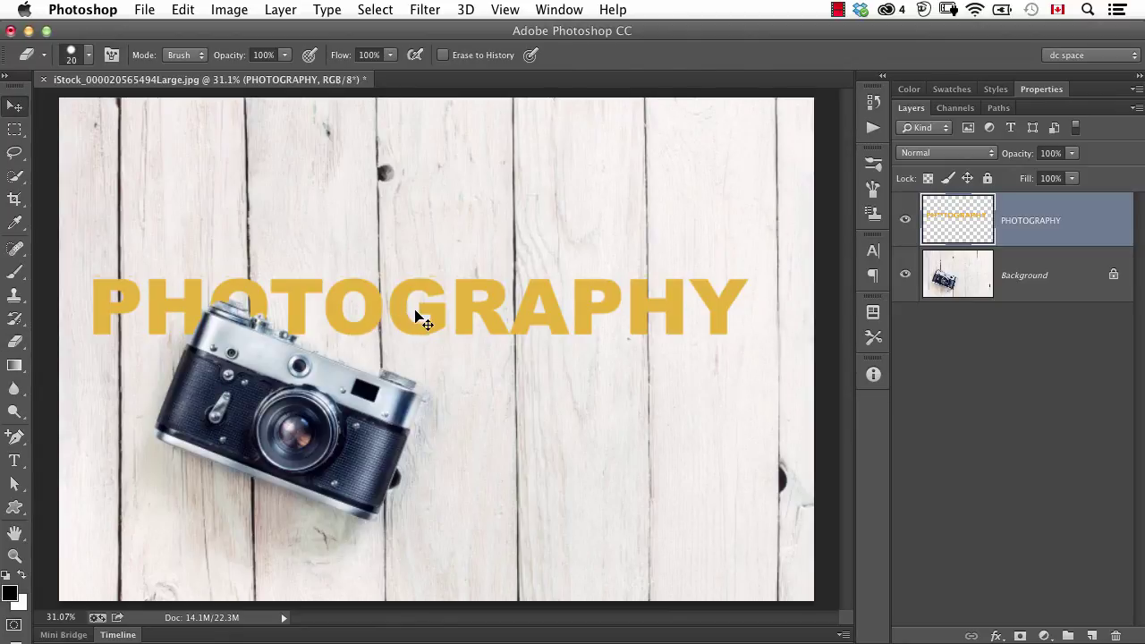
{"action": "left_click_drag", "start_coordinate": [415, 315], "coordinate": [419, 294]}
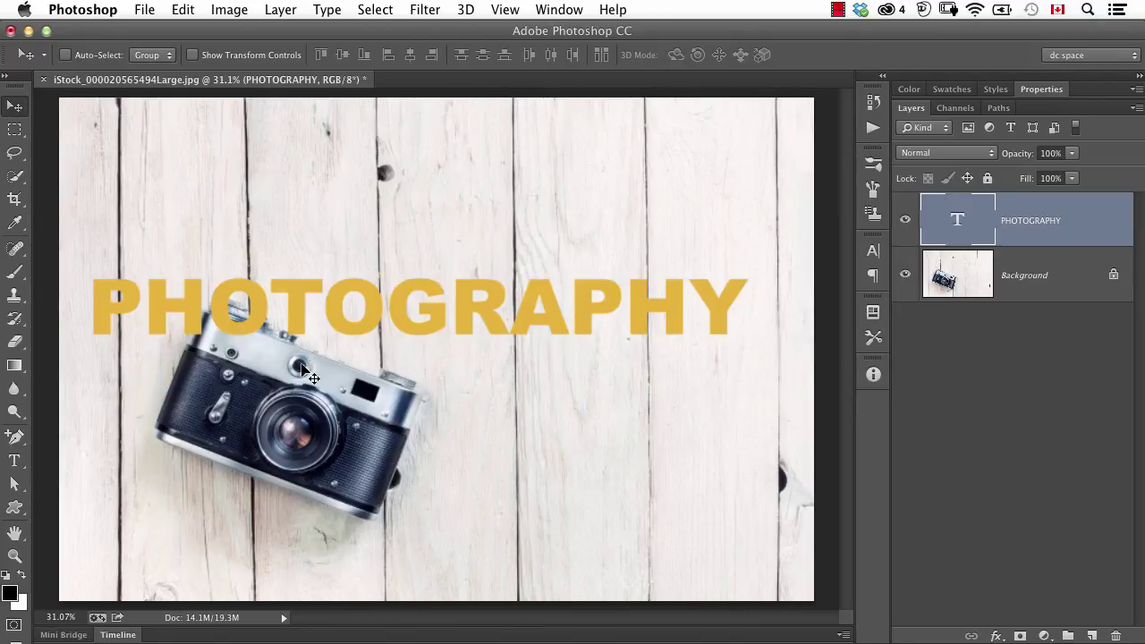
Hide the text, quick-select the camera on the Background, then show PHOTOGRAPHY again.
{"action": "left_click", "coordinate": [905, 221]}
{"action": "left_click", "coordinate": [934, 278]}
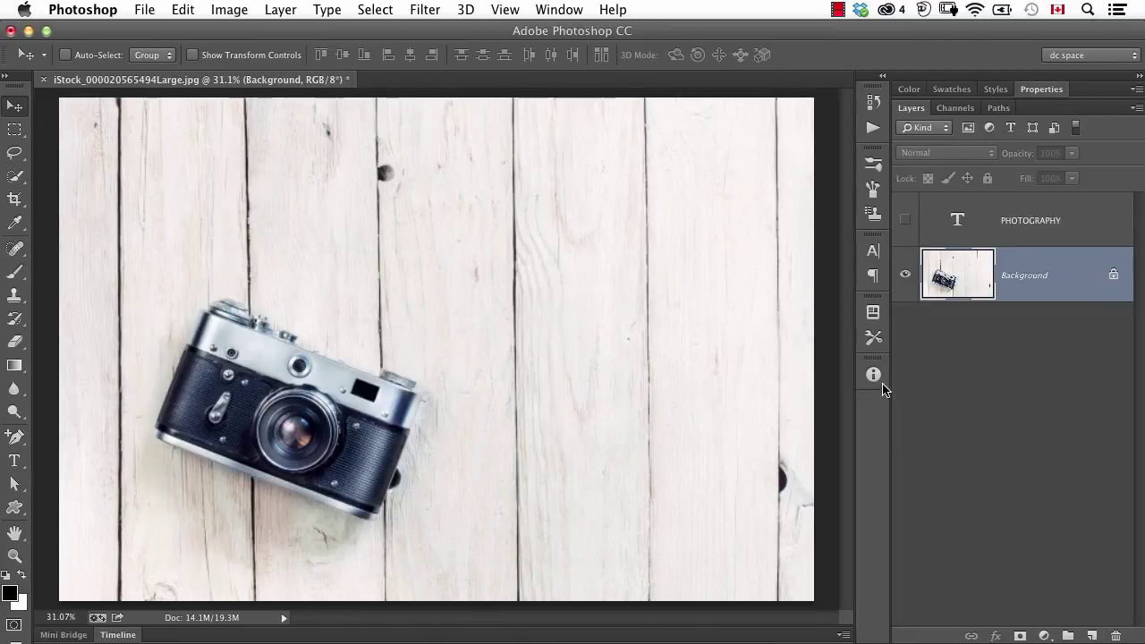
{"action": "key", "text": "w"}
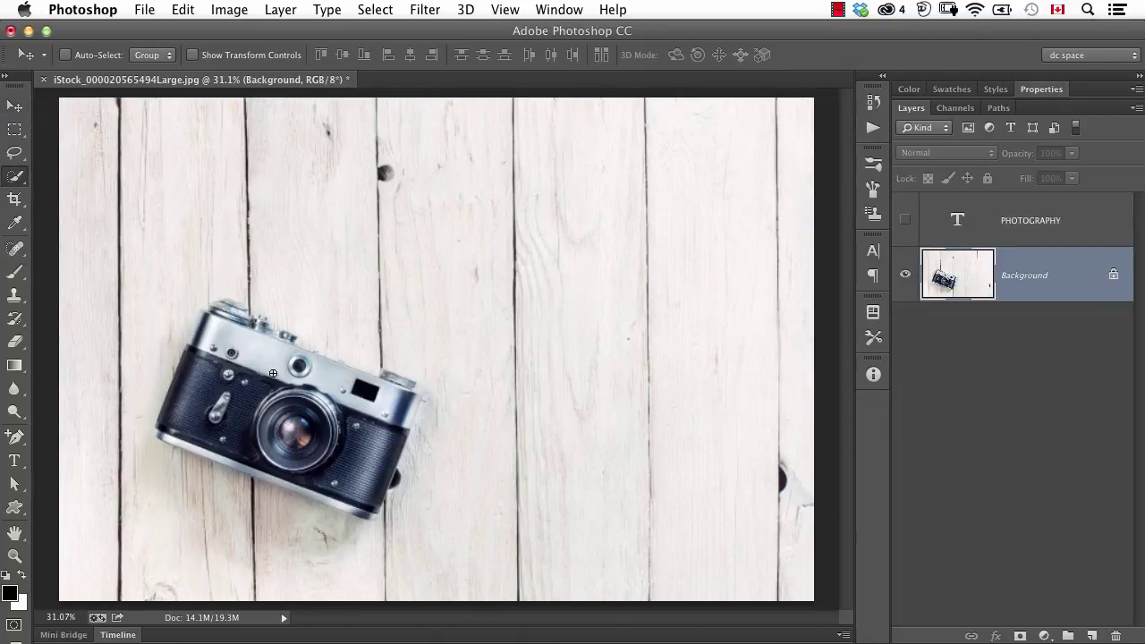
{"action": "mouse_move", "coordinate": [215, 327]}
{"action": "left_mouse_down"}
{"action": "mouse_move", "coordinate": [240, 336]}
{"action": "mouse_move", "coordinate": [219, 304]}
{"action": "left_mouse_up"}
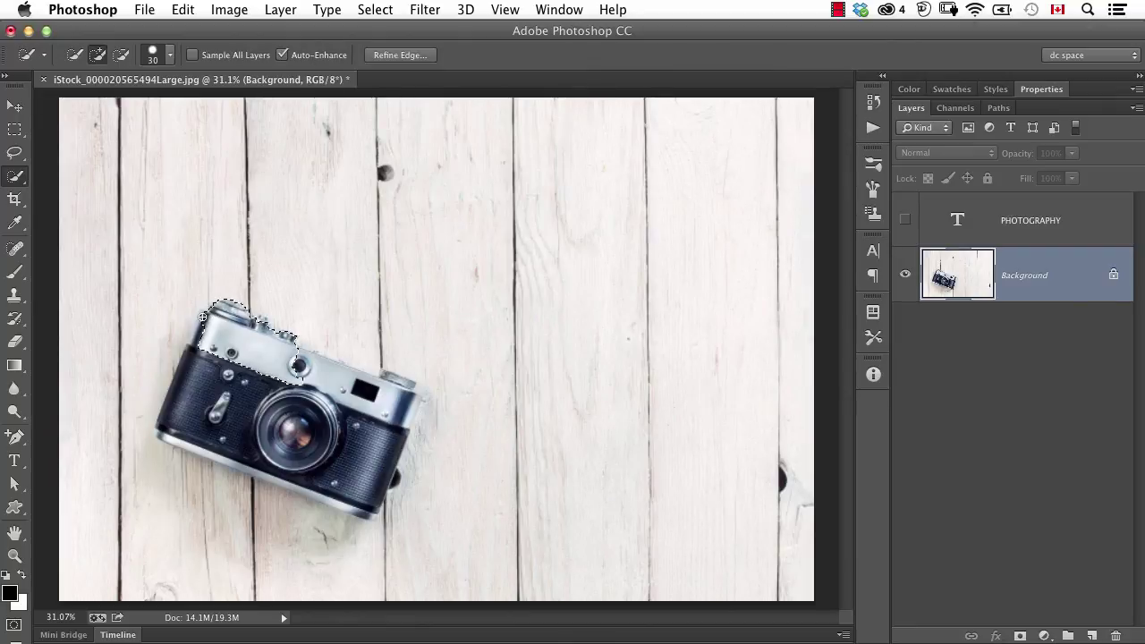
{"action": "mouse_move", "coordinate": [176, 384]}
{"action": "left_mouse_down"}
{"action": "mouse_move", "coordinate": [221, 363]}
{"action": "mouse_move", "coordinate": [272, 381]}
{"action": "mouse_move", "coordinate": [293, 375]}
{"action": "mouse_move", "coordinate": [292, 351]}
{"action": "mouse_move", "coordinate": [322, 360]}
{"action": "left_mouse_up"}
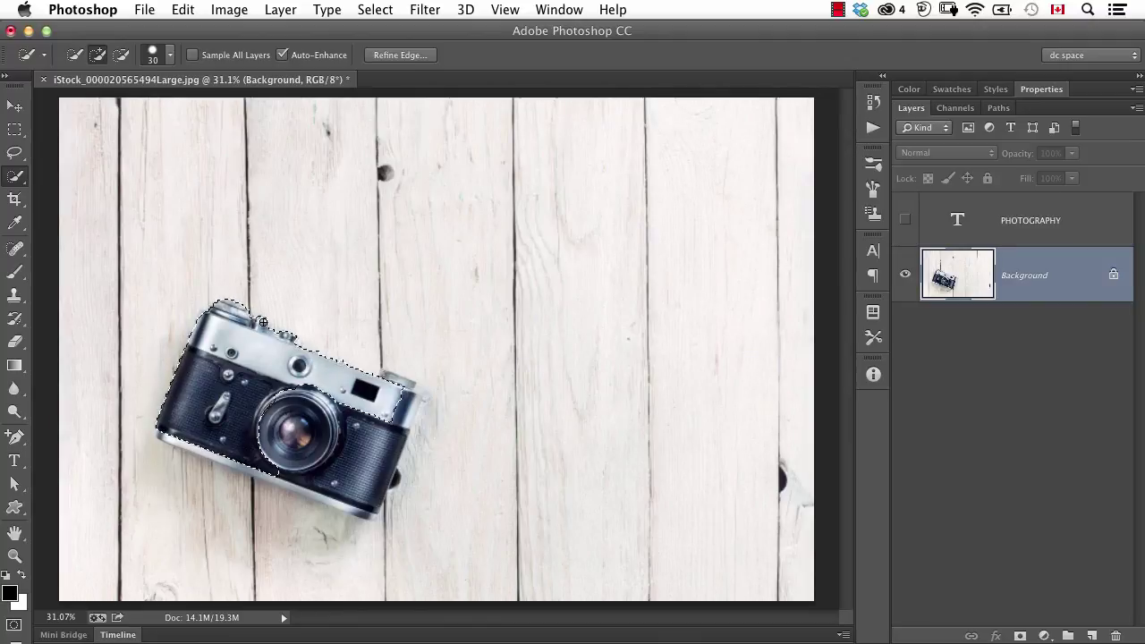
{"action": "key", "text": "super+equal"}
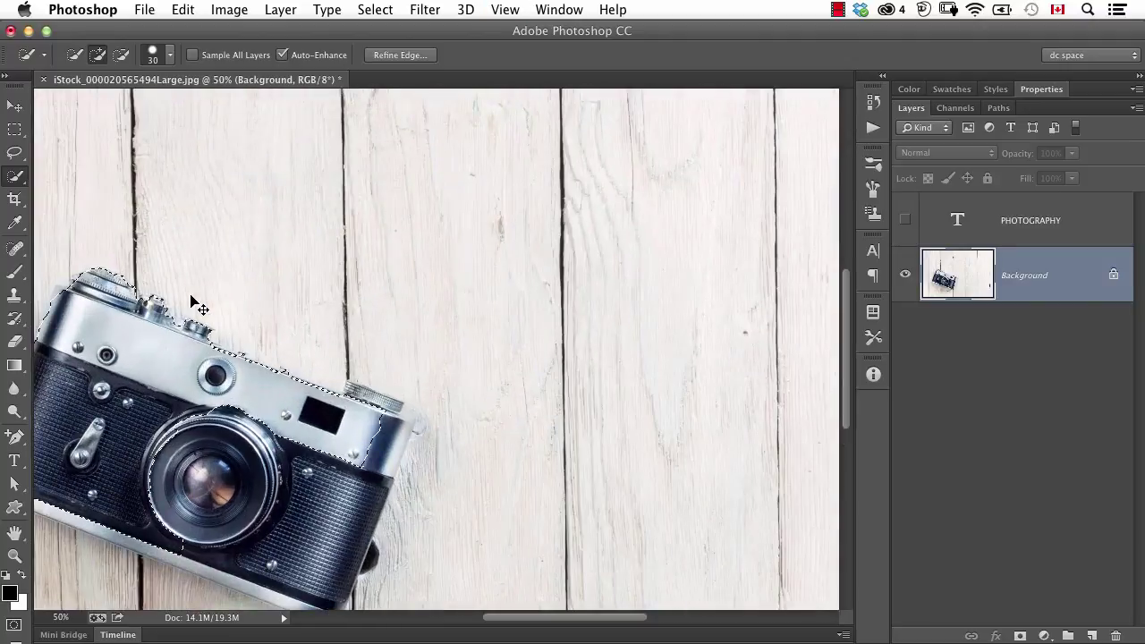
{"action": "scroll", "coordinate": [259, 309], "scroll_direction": "left", "scroll_amount": 5}
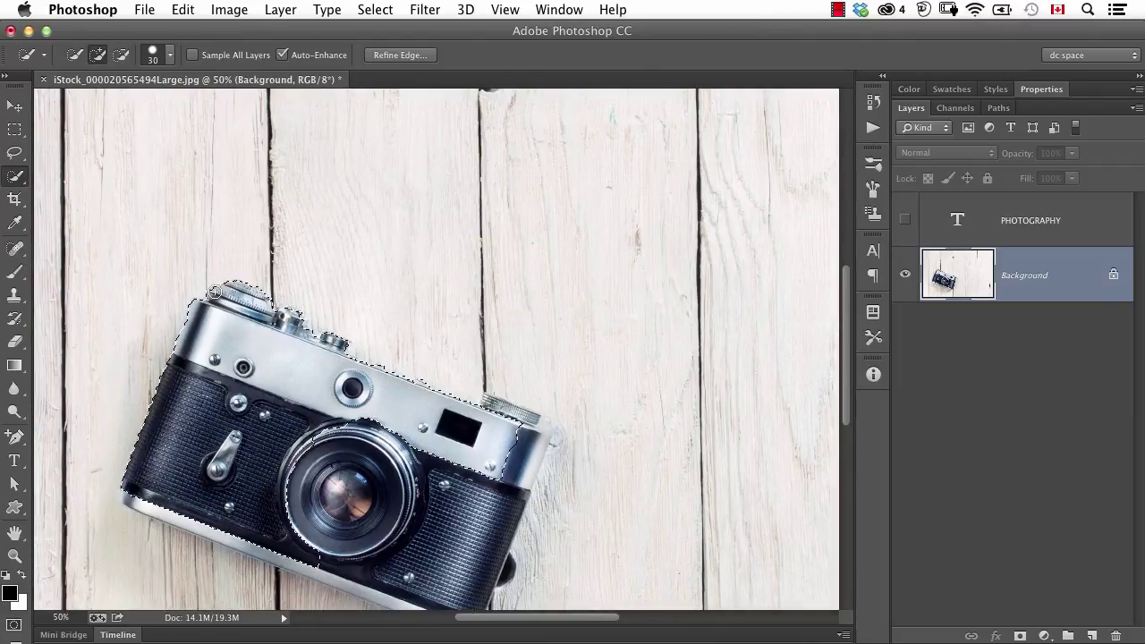
{"action": "left_click", "coordinate": [938, 225]}
{"action": "left_click", "coordinate": [905, 220]}
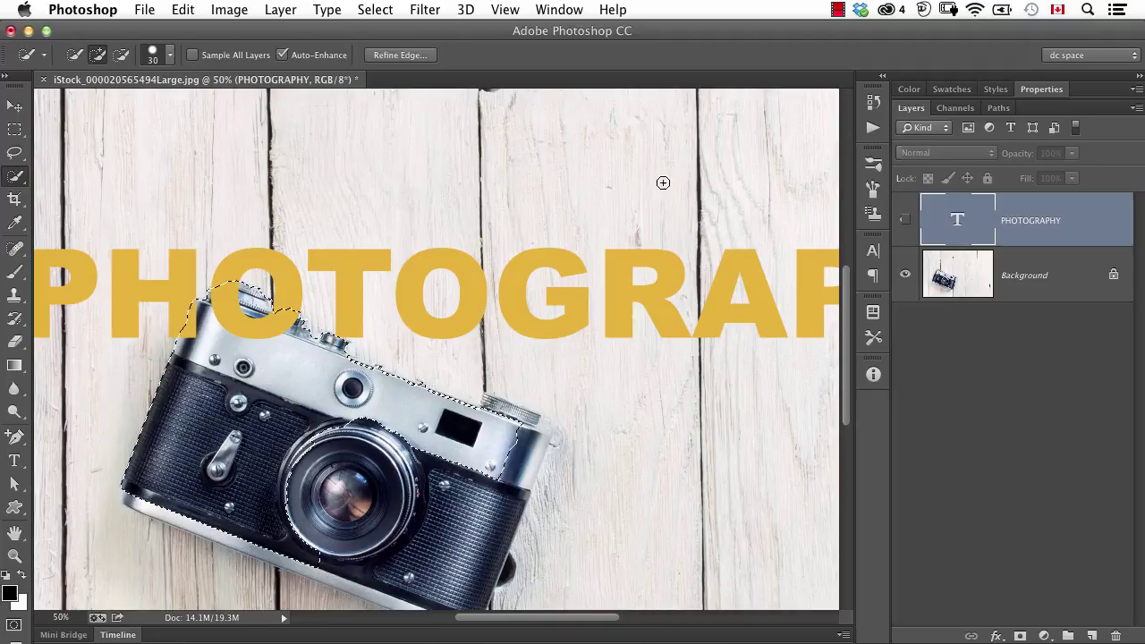
Add a Hide Selection layer mask to PHOTOGRAPHY and fit the image on screen.
{"action": "left_click", "coordinate": [280, 10]}
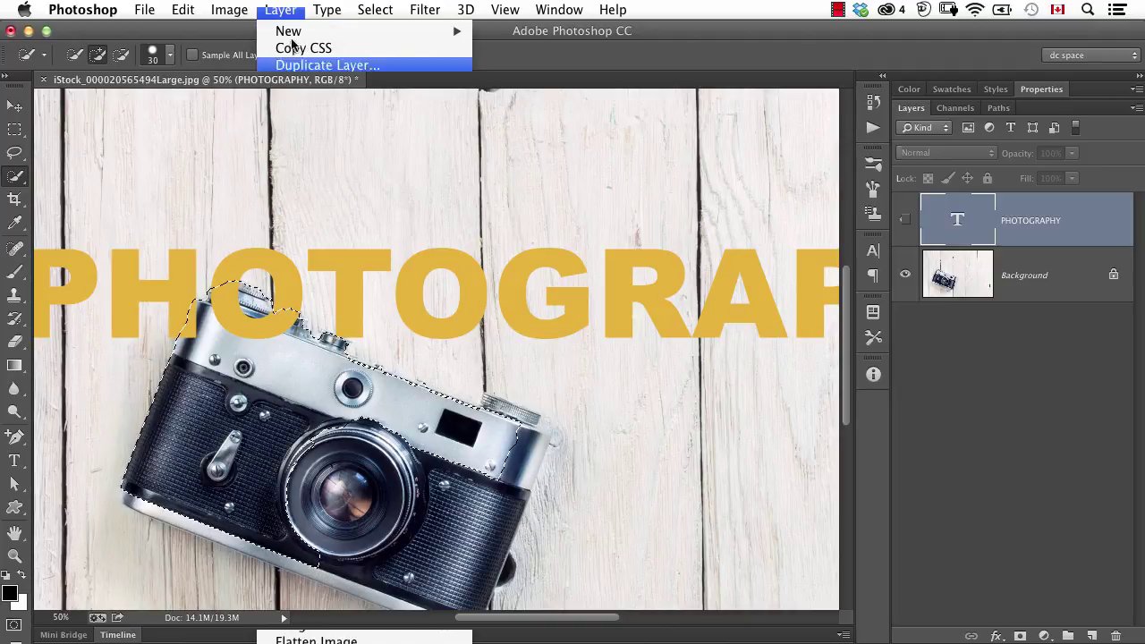
{"action": "mouse_move", "coordinate": [330, 235]}
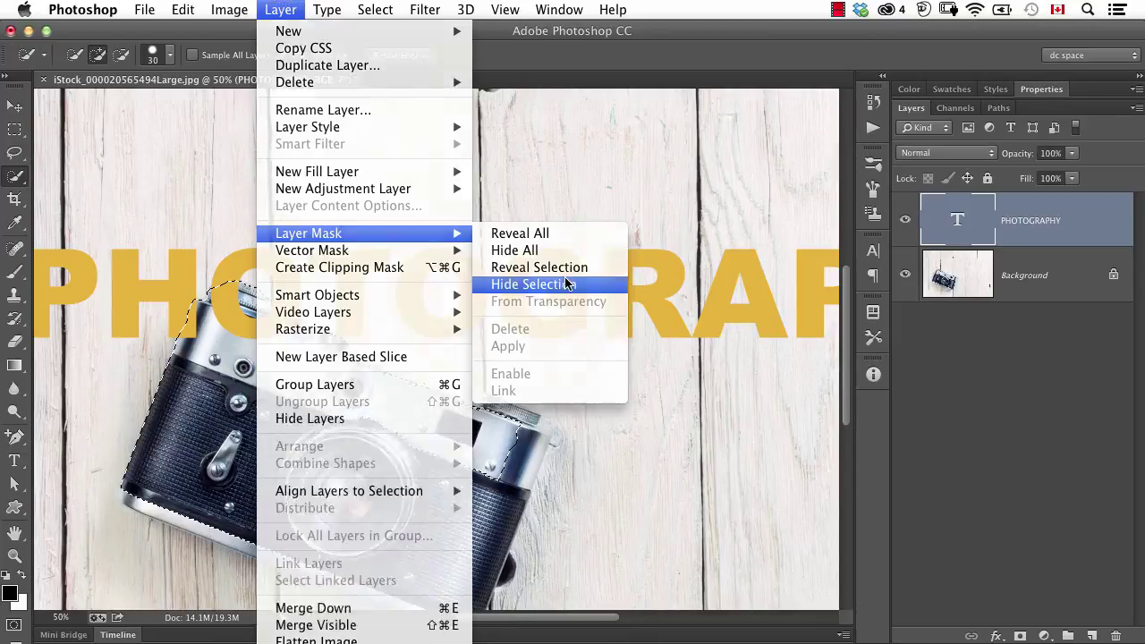
{"action": "left_click", "coordinate": [568, 284]}
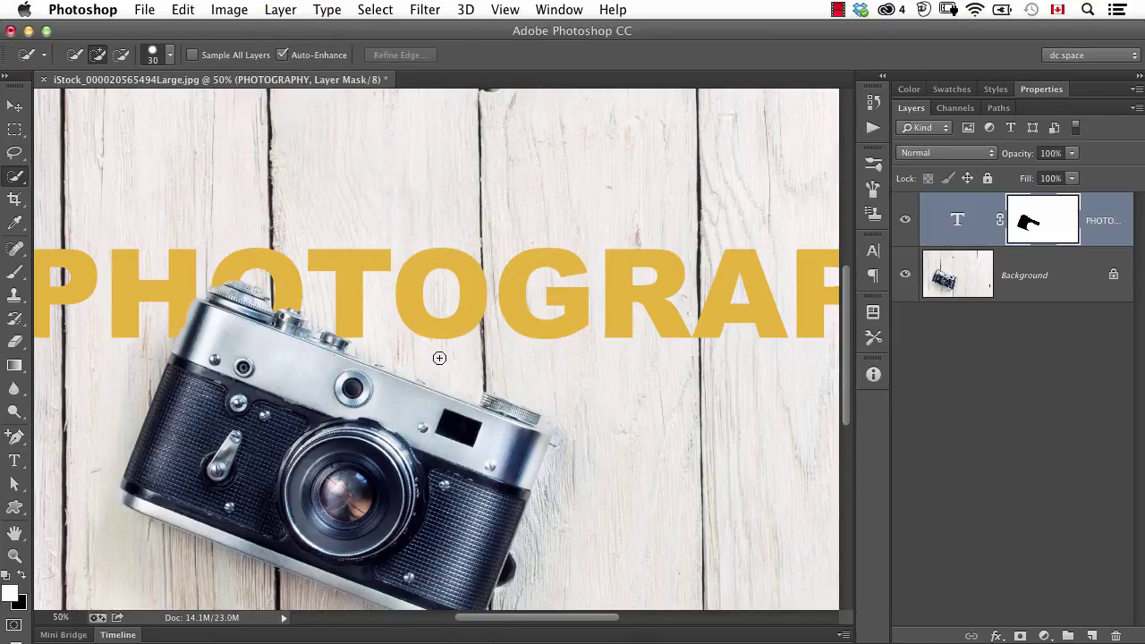
{"action": "key", "text": "super+0"}
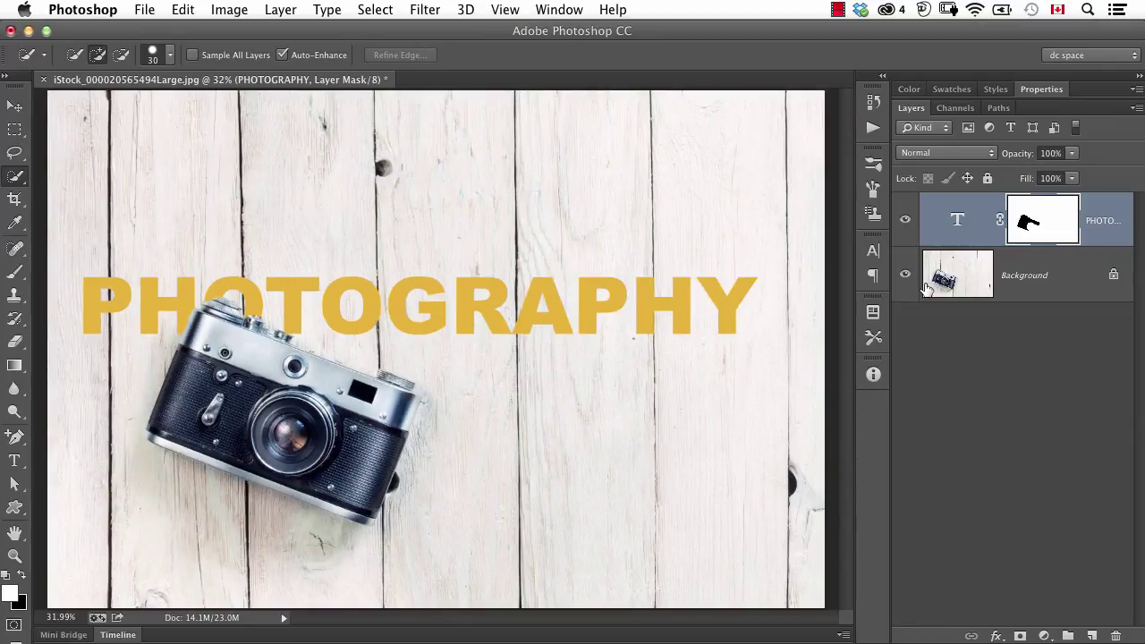
Enter and leave text editing, then preview the layer mask alone and return to normal view.
{"action": "double_click", "coordinate": [957, 222]}
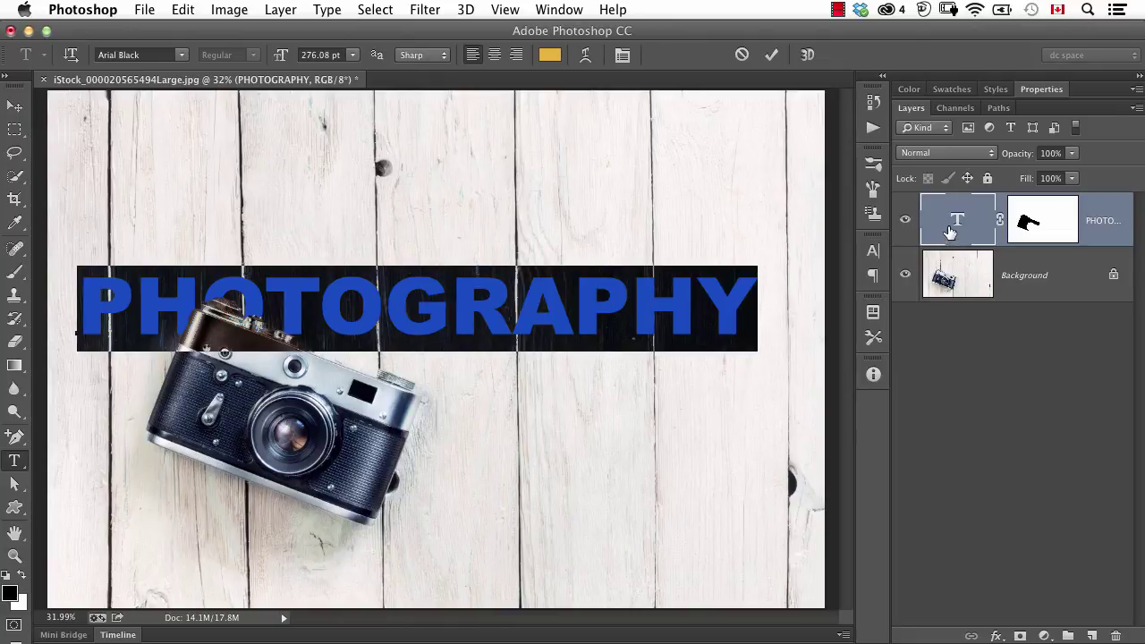
{"action": "key", "text": "Escape"}
{"action": "key", "text": "w"}
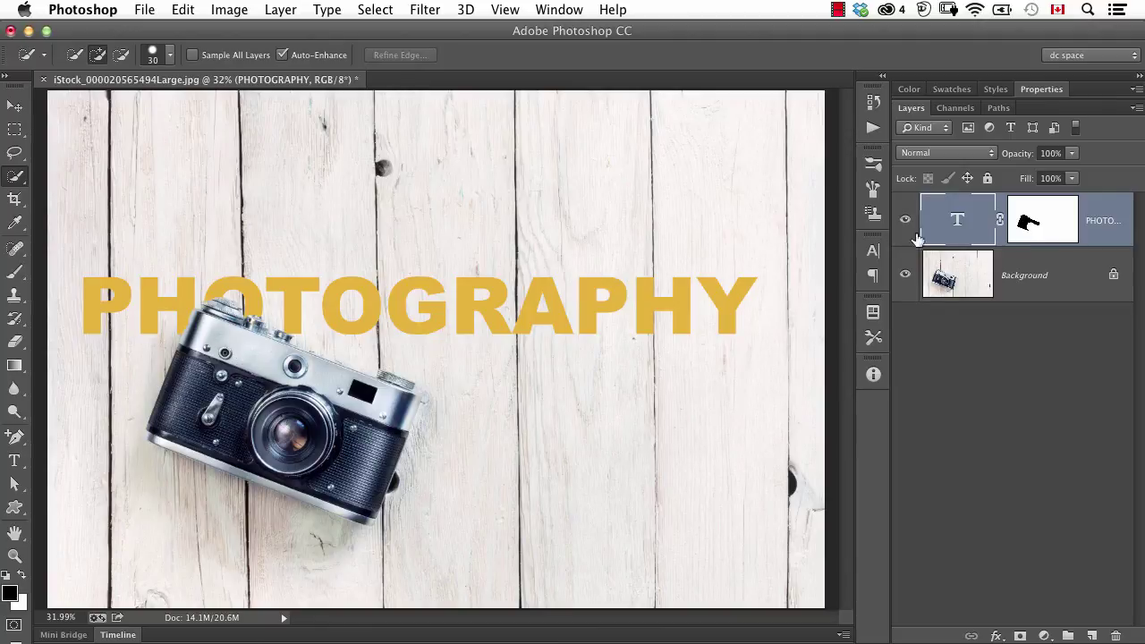
{"action": "left_click", "coordinate": [1044, 230], "text": "alt"}
{"action": "left_click", "coordinate": [1042, 231], "text": "alt"}
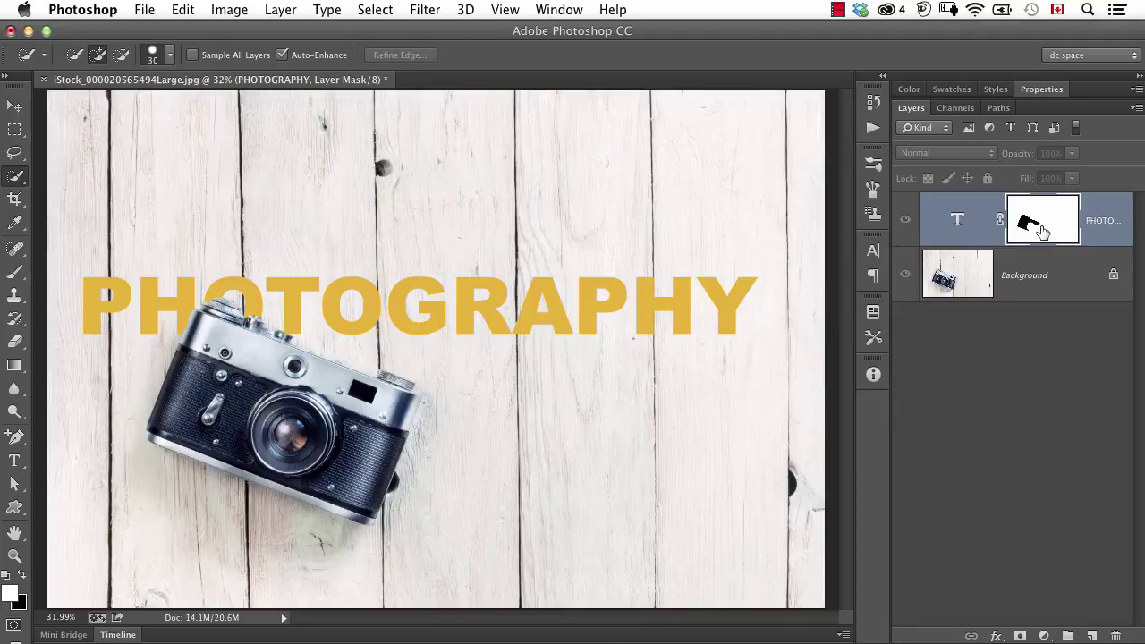
Unlink the mask from the text and move the PHOTOGRAPHY word up independently.
{"action": "left_click", "coordinate": [999, 222]}
{"action": "left_click", "coordinate": [953, 220]}
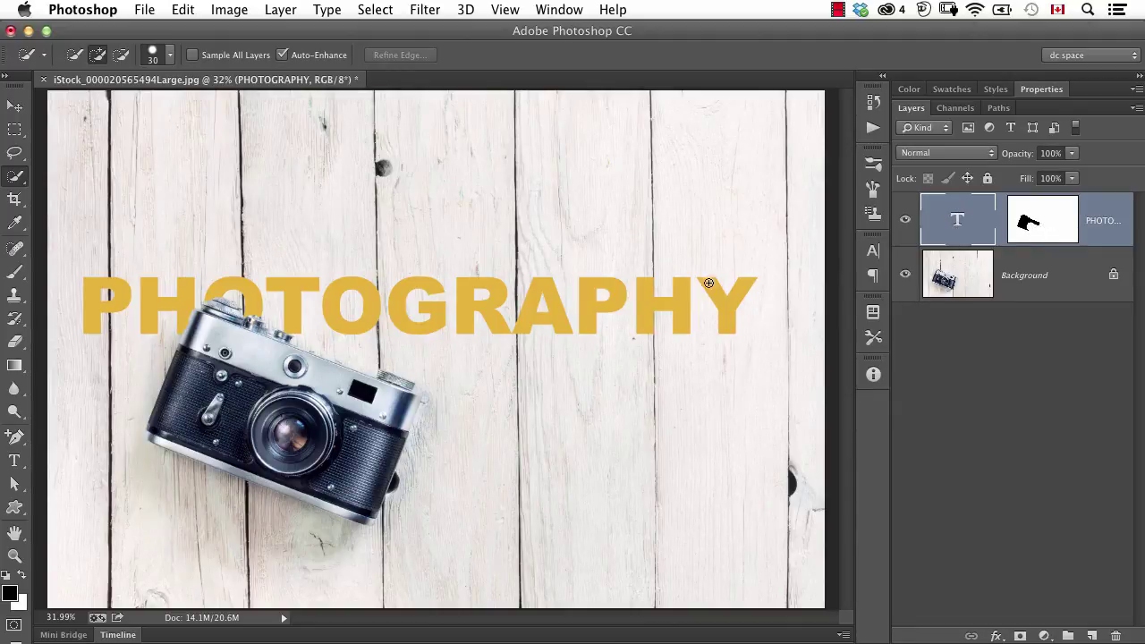
{"action": "key", "text": "v"}
{"action": "mouse_move", "coordinate": [495, 322]}
{"action": "left_mouse_down"}
{"action": "mouse_move", "coordinate": [489, 300]}
{"action": "mouse_move", "coordinate": [486, 334]}
{"action": "mouse_move", "coordinate": [512, 362]}
{"action": "mouse_move", "coordinate": [519, 313]}
{"action": "mouse_move", "coordinate": [490, 312]}
{"action": "left_mouse_up"}
Replace the word PHOTOGRAPHY with 'edit the type' using the Type tool.
{"action": "key", "text": "t"}
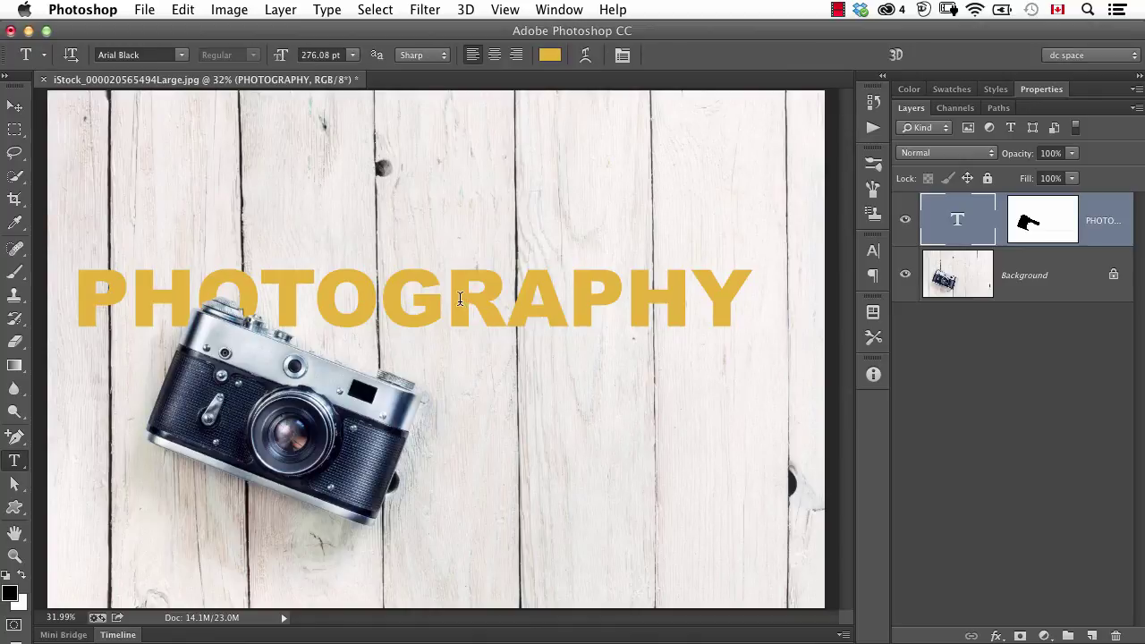
{"action": "double_click", "coordinate": [461, 300]}
{"action": "type", "text": "edit the type"}
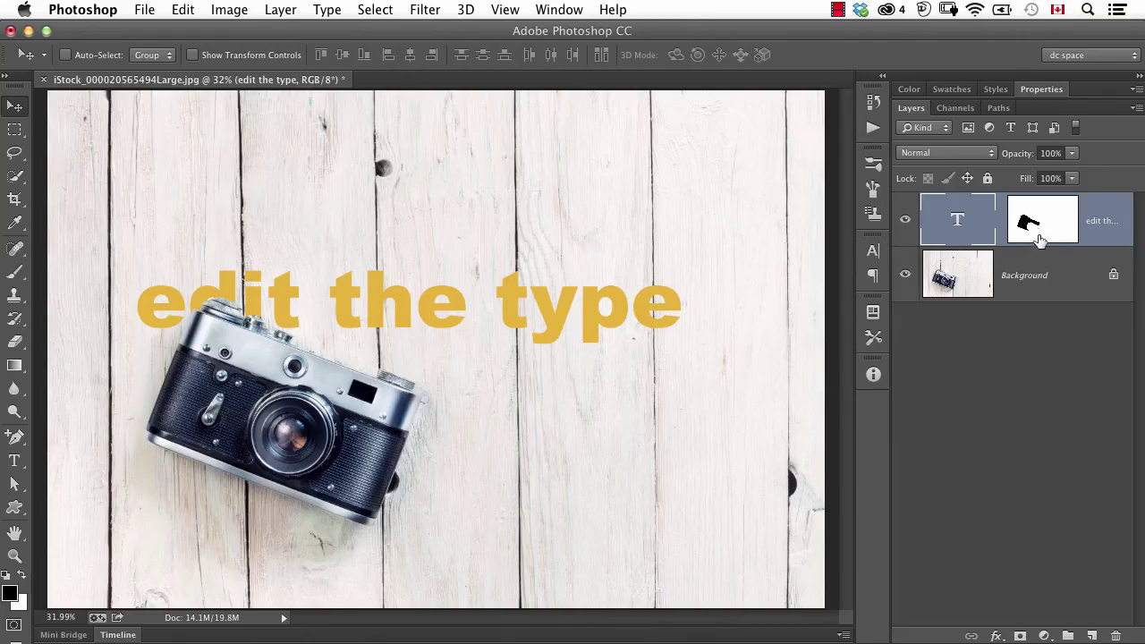
Target the type layer's mask, test sliding it and put it back, then pick the Brush.
{"action": "left_click", "coordinate": [1037, 238]}
{"action": "mouse_move", "coordinate": [383, 306]}
{"action": "left_mouse_down"}
{"action": "mouse_move", "coordinate": [438, 286]}
{"action": "mouse_move", "coordinate": [384, 309]}
{"action": "left_mouse_up"}
{"action": "key", "text": "b"}
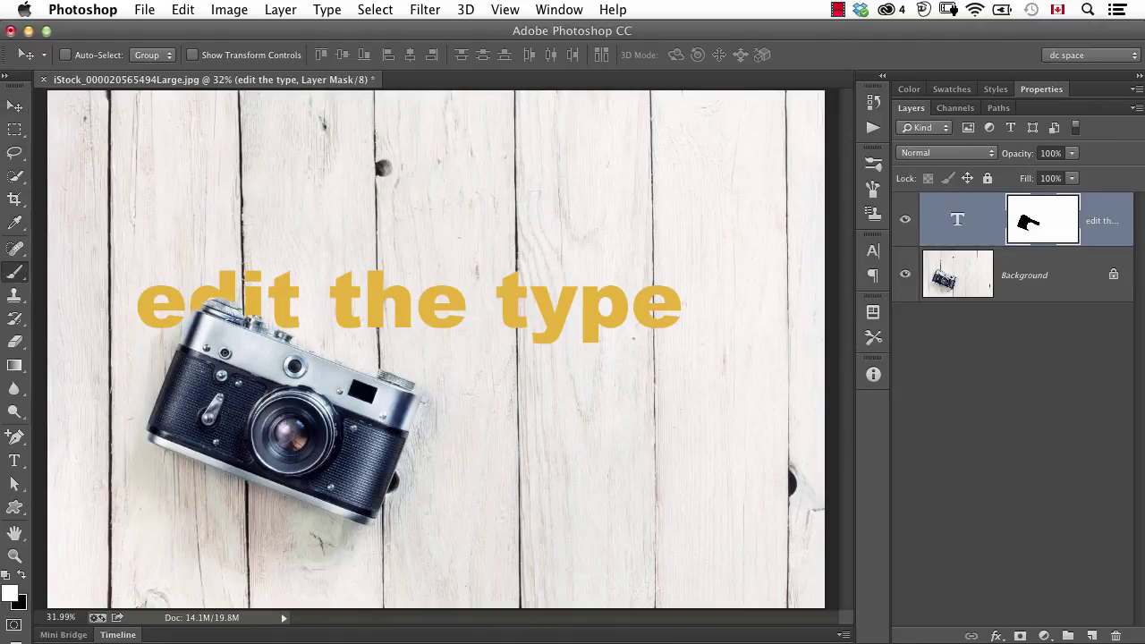